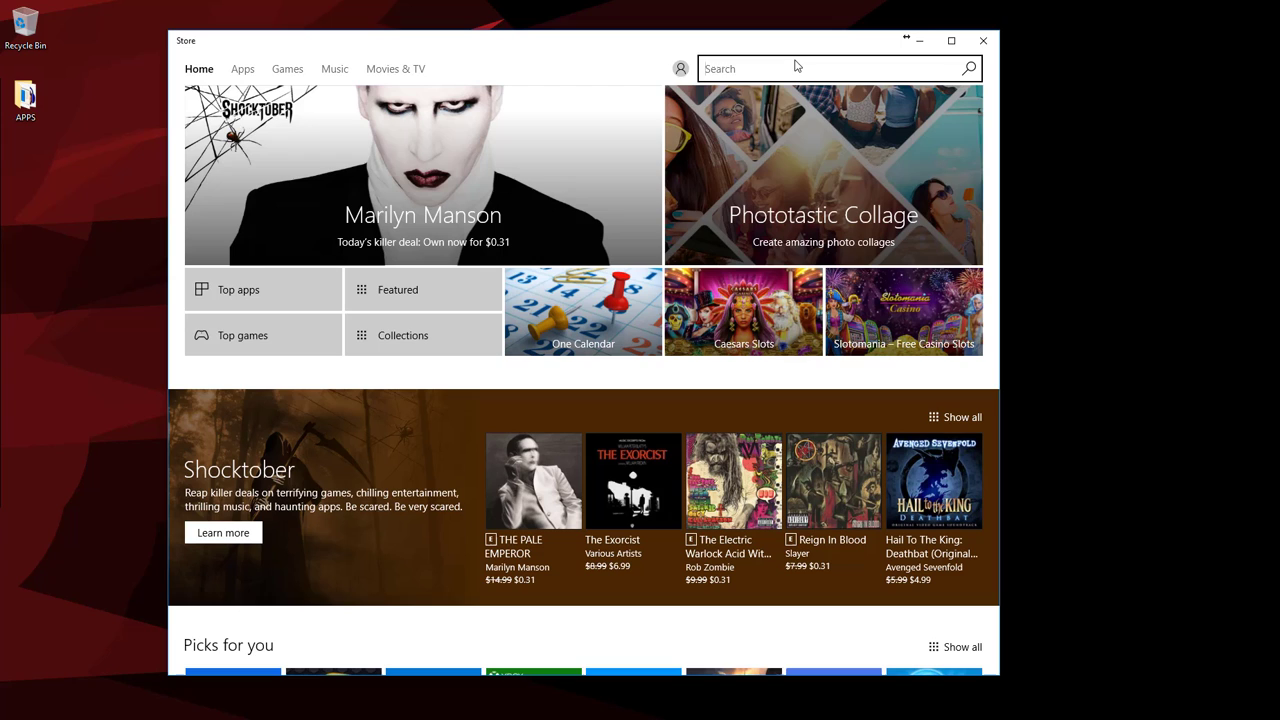
- Search the Store for "bitcoin" and open the page of the Bitcoin Miner app
click(797, 66)
text(bitcoin)
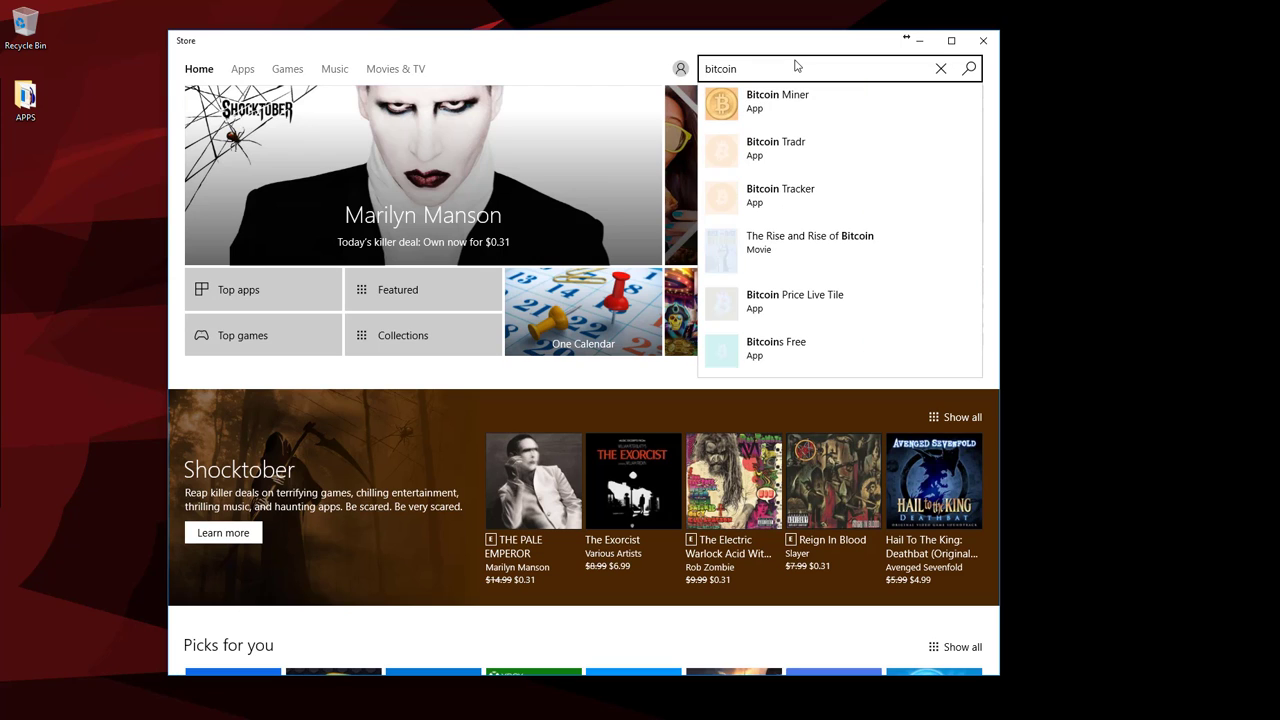
key(Down)
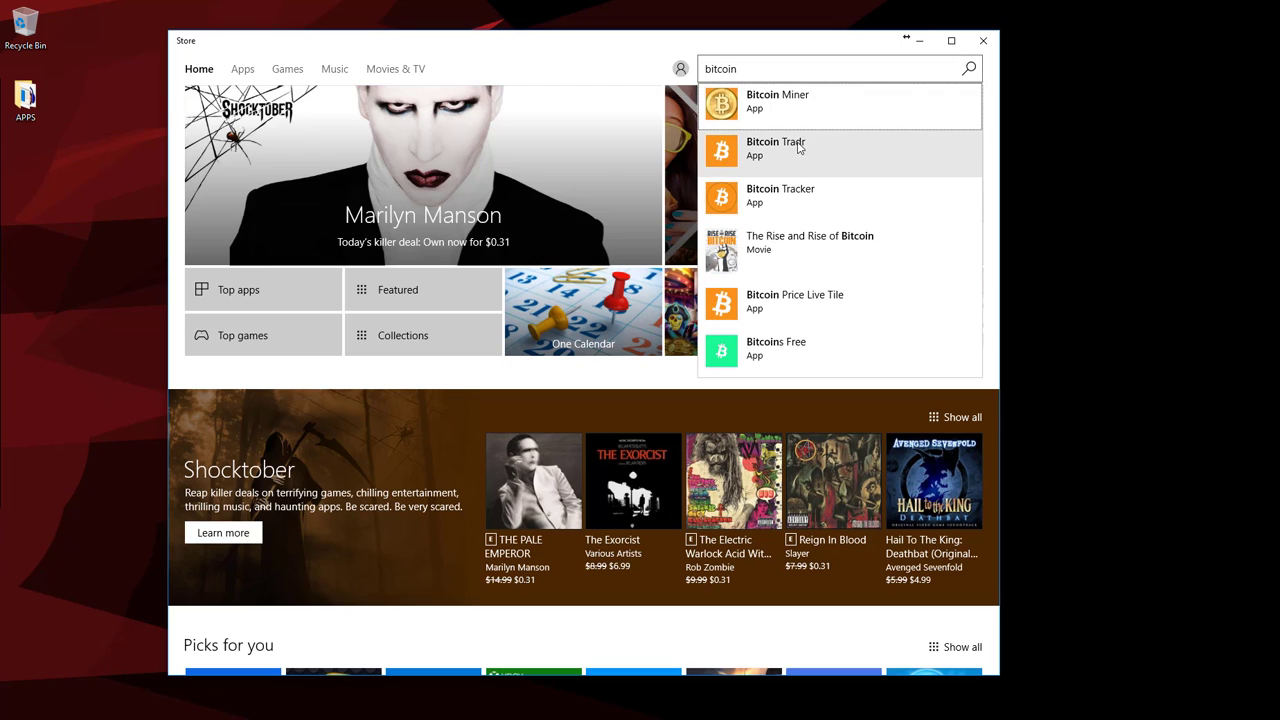
click(790, 104)
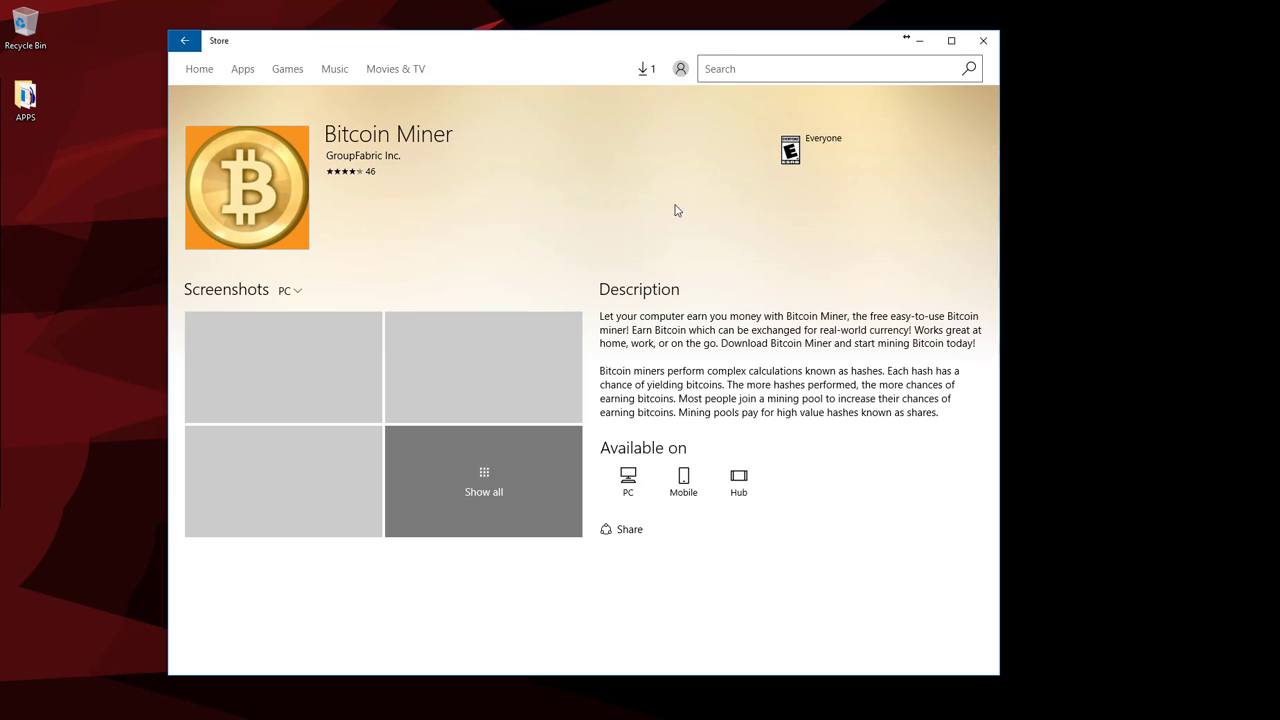
- Look over the Bitcoin Miner description and related apps, and launch the installed app from its Store page
scroll(718, 278, down, 2)
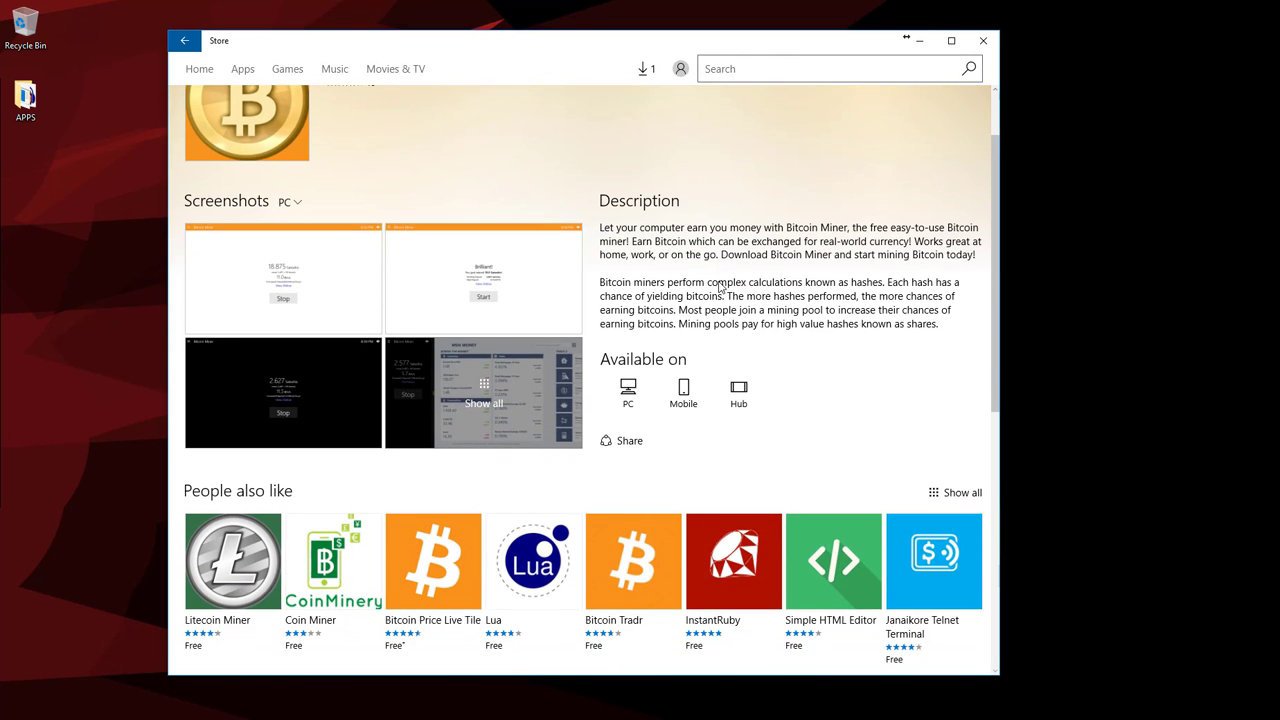
scroll(674, 336, down, 5)
scroll(674, 336, up, 3)
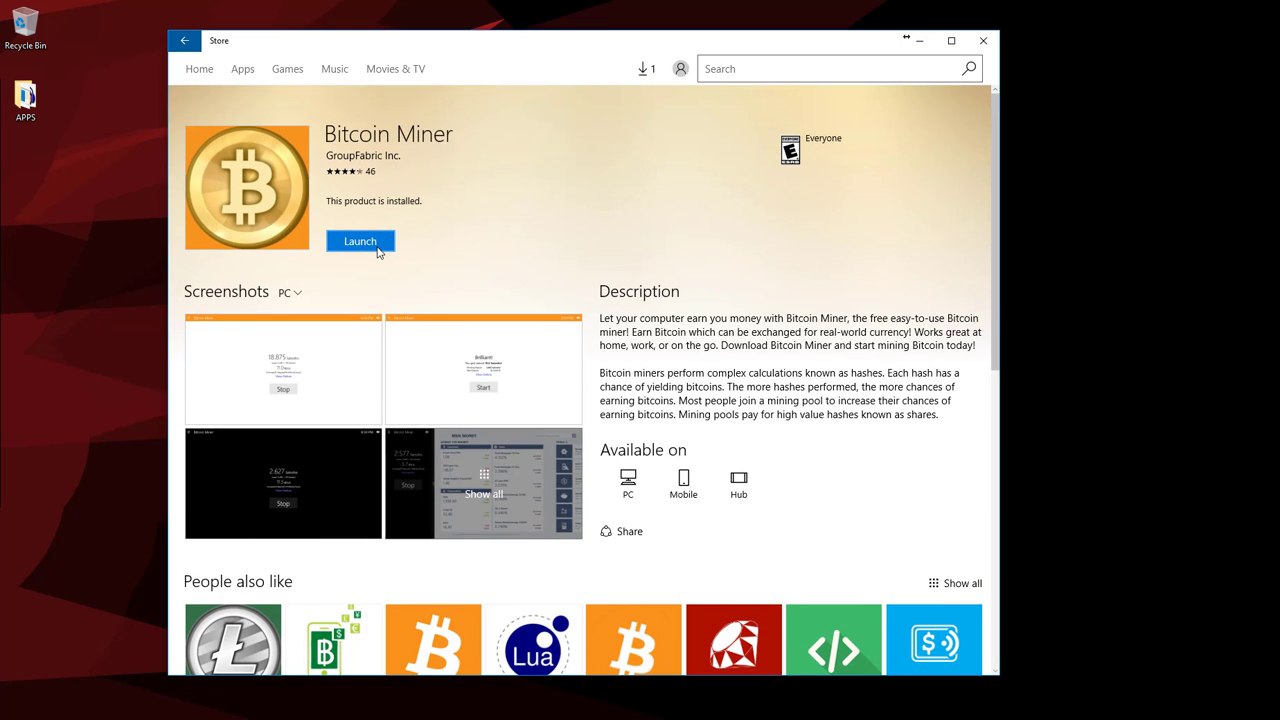
click(366, 246)
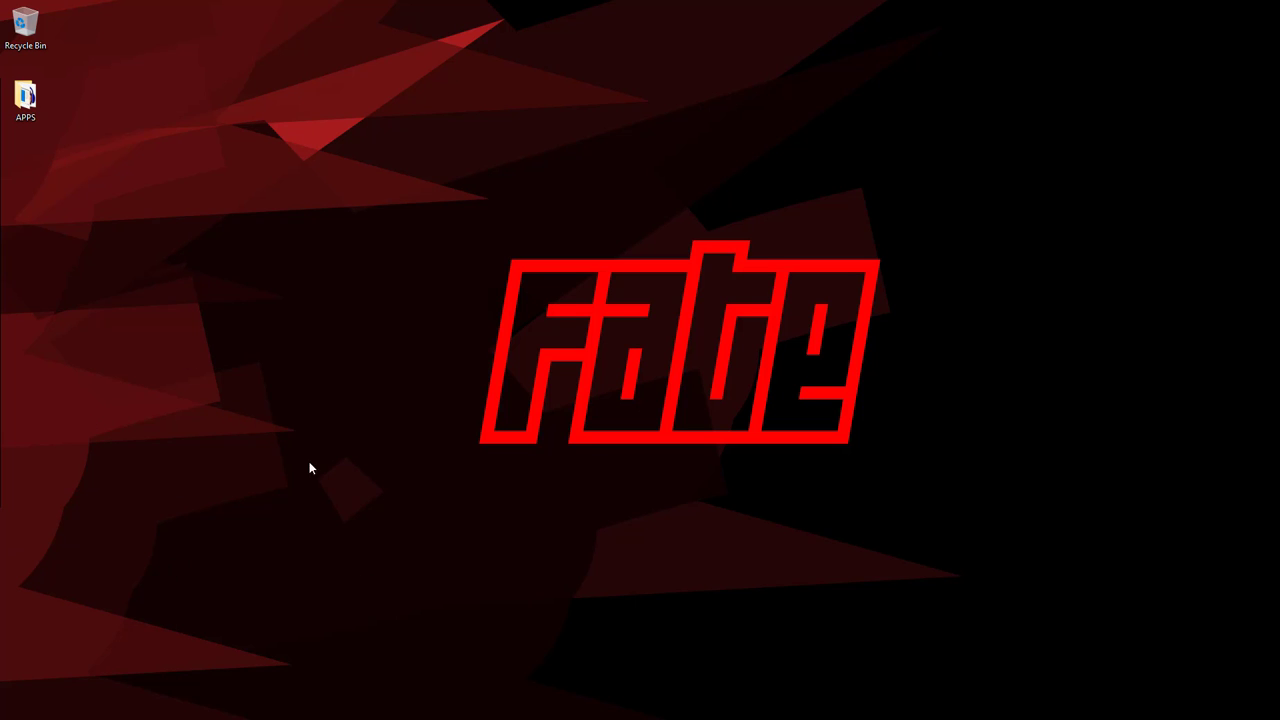
- Create a desktop shortcut for Bitcoin Miner from the list of all installed apps
key(super)
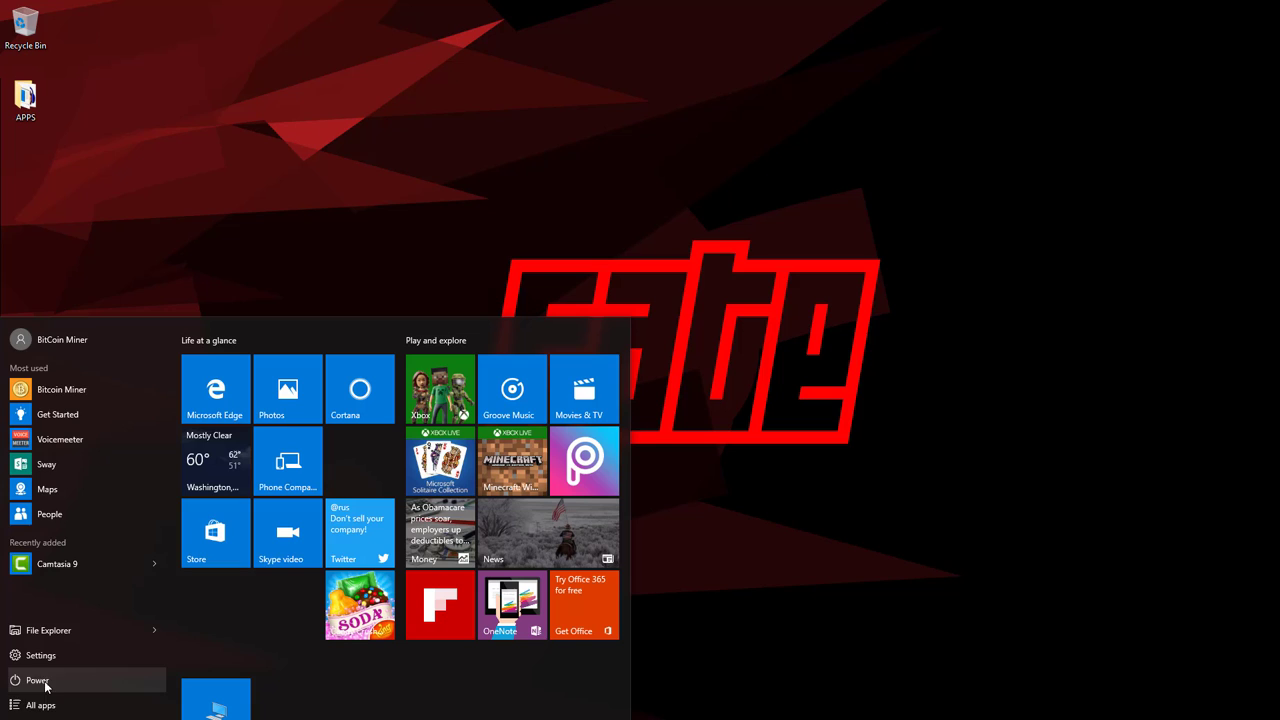
click(40, 703)
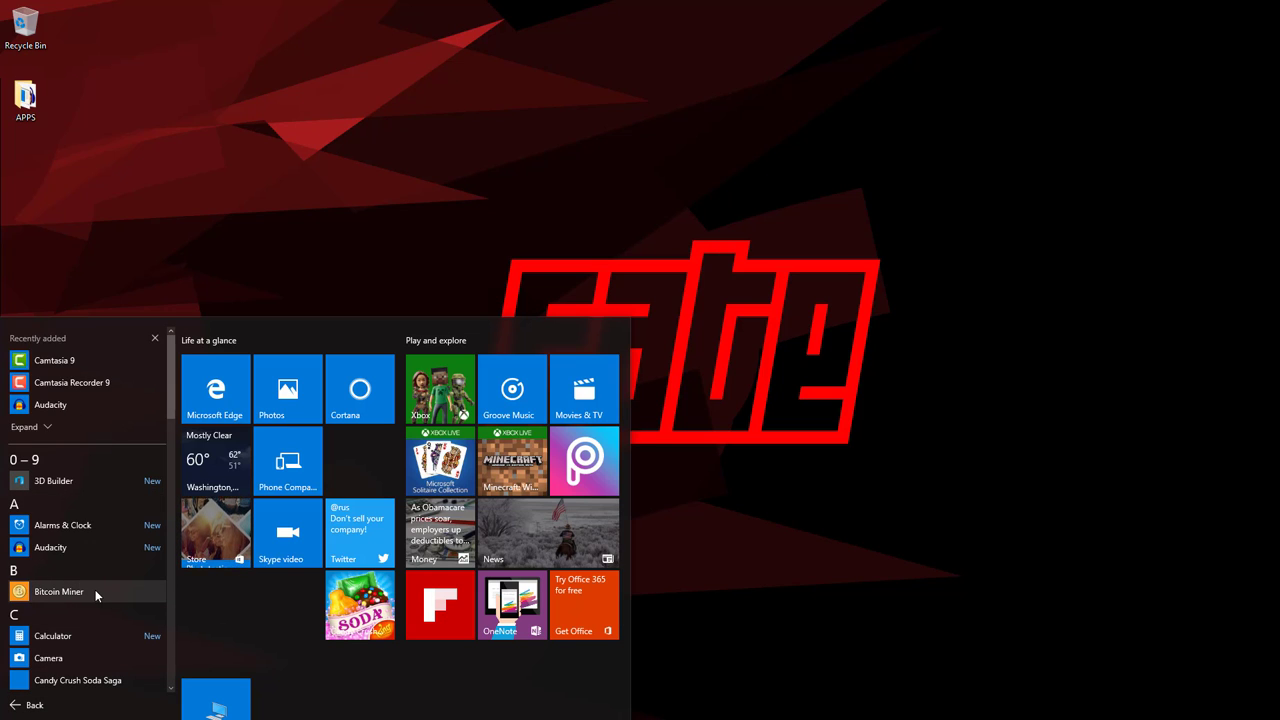
drag(95, 589, 10, 168)
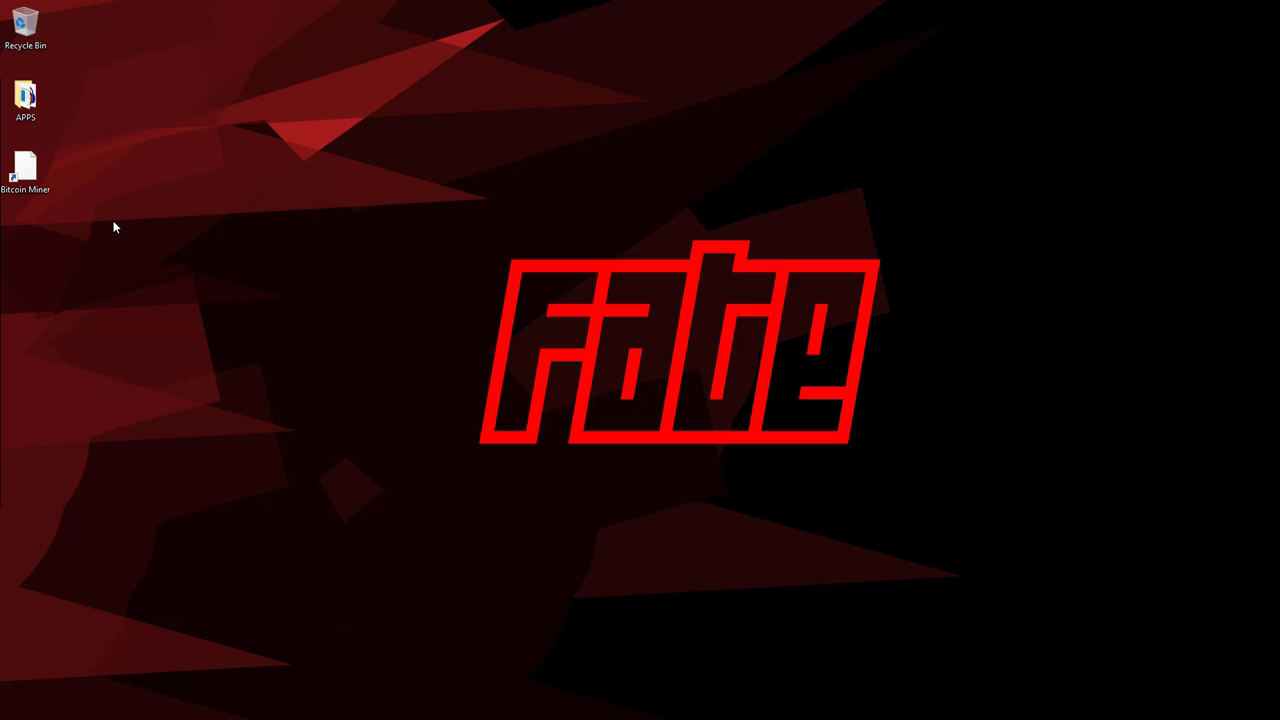
- Open Bitcoin Miner from its desktop shortcut, move its window into view and enlarge it to the full screen height
double_click(35, 176)
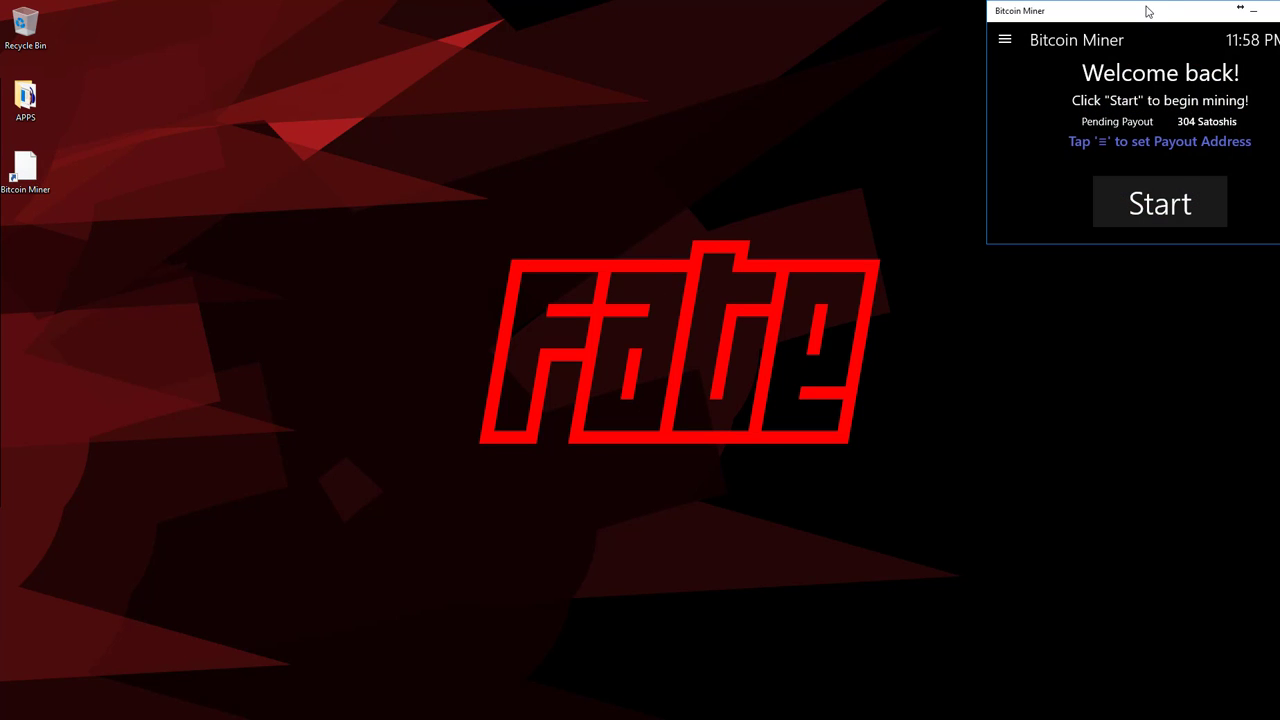
drag(1148, 12, 410, 286)
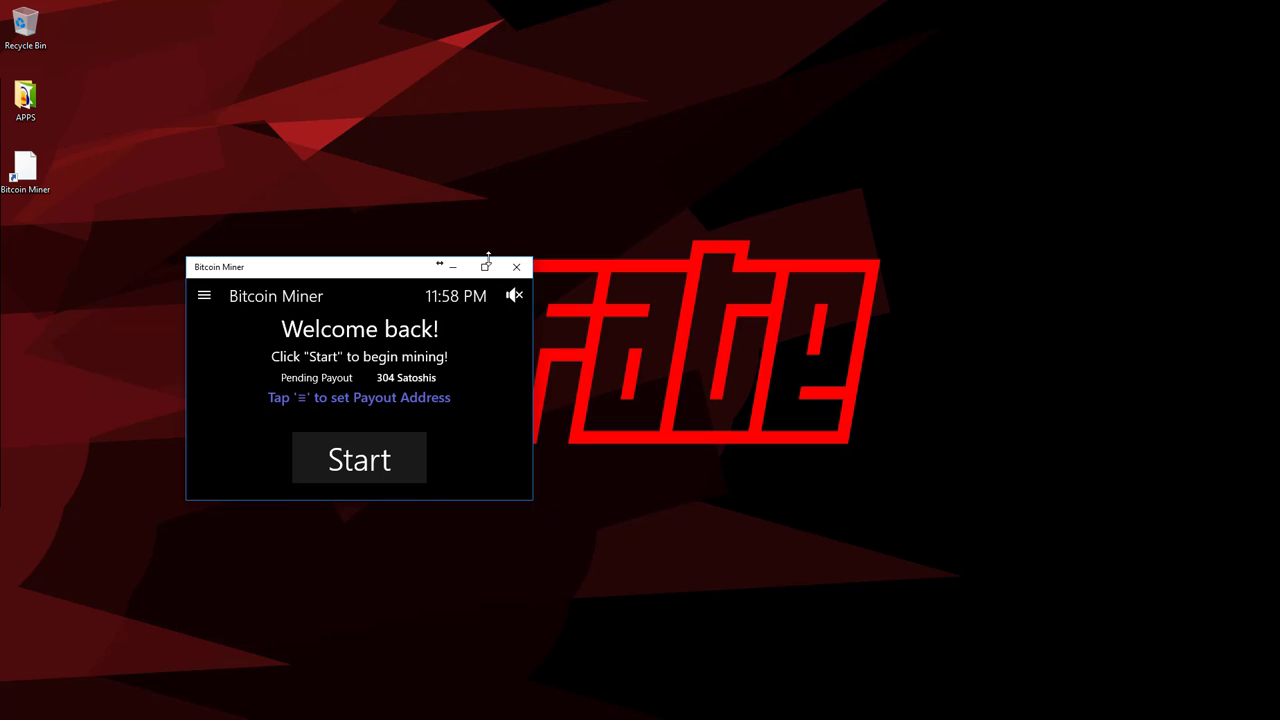
drag(488, 257, 545, 94)
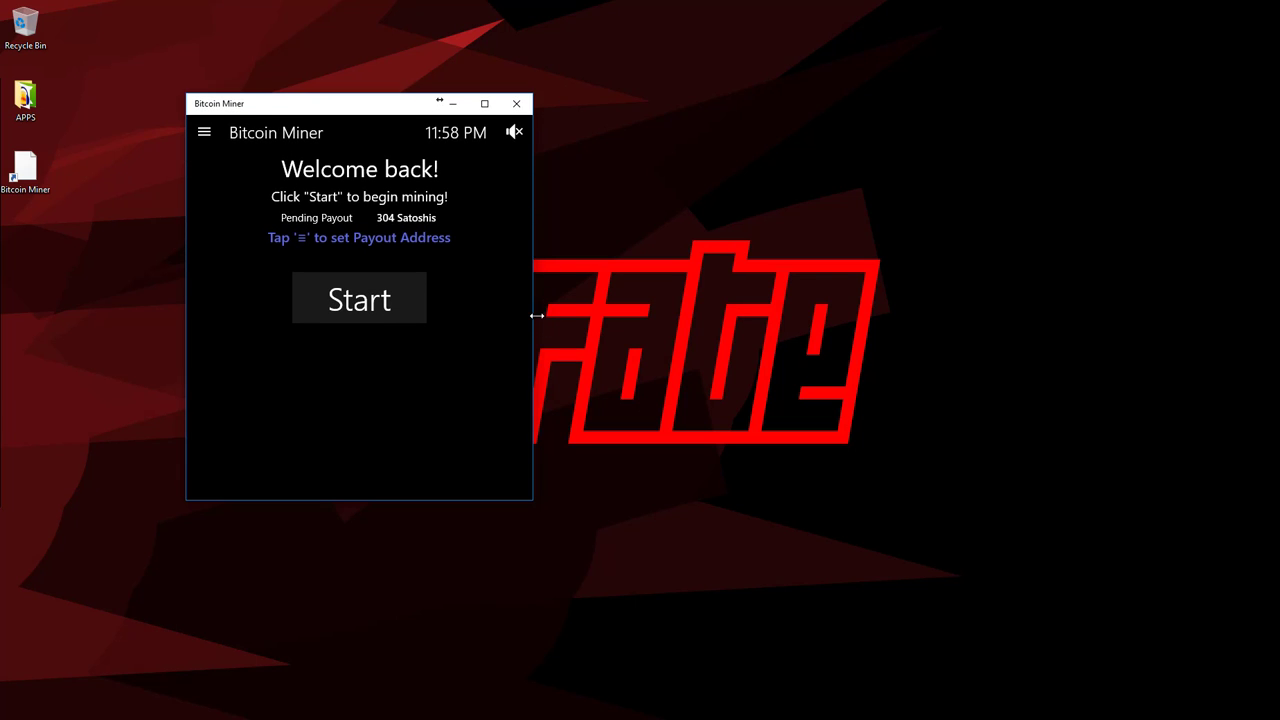
drag(537, 315, 946, 394)
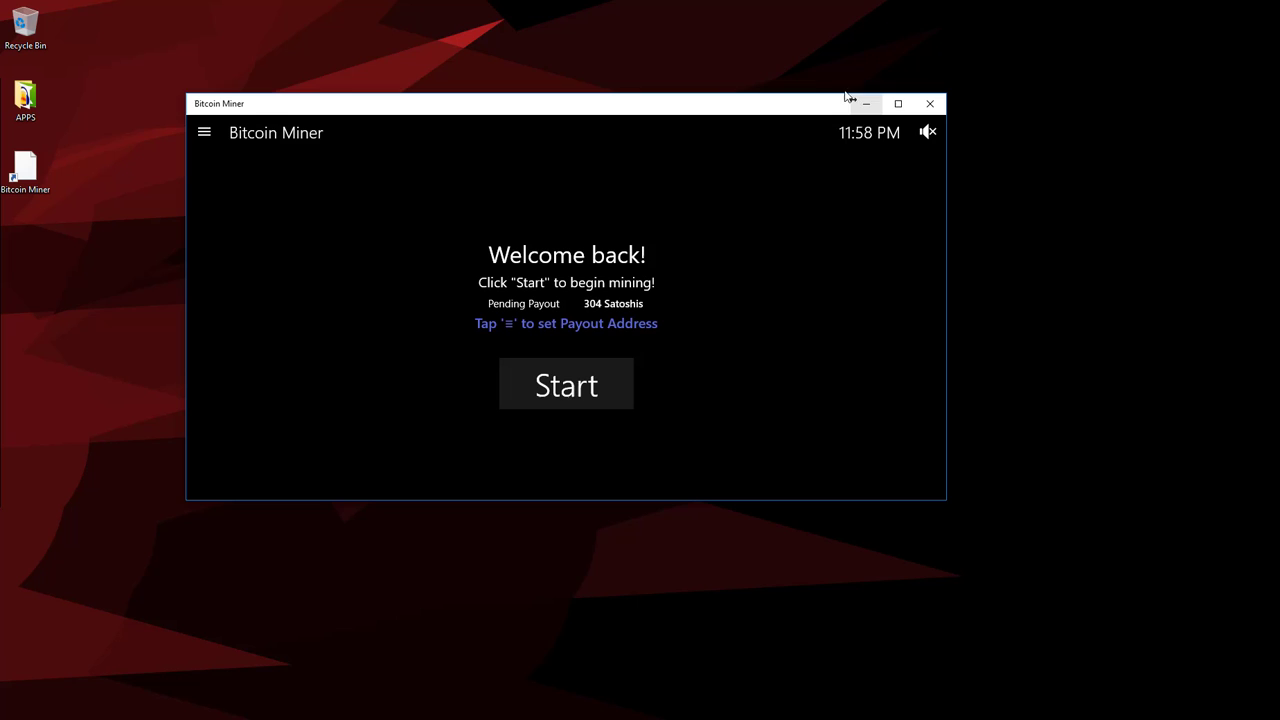
drag(771, 89, 770, 1)
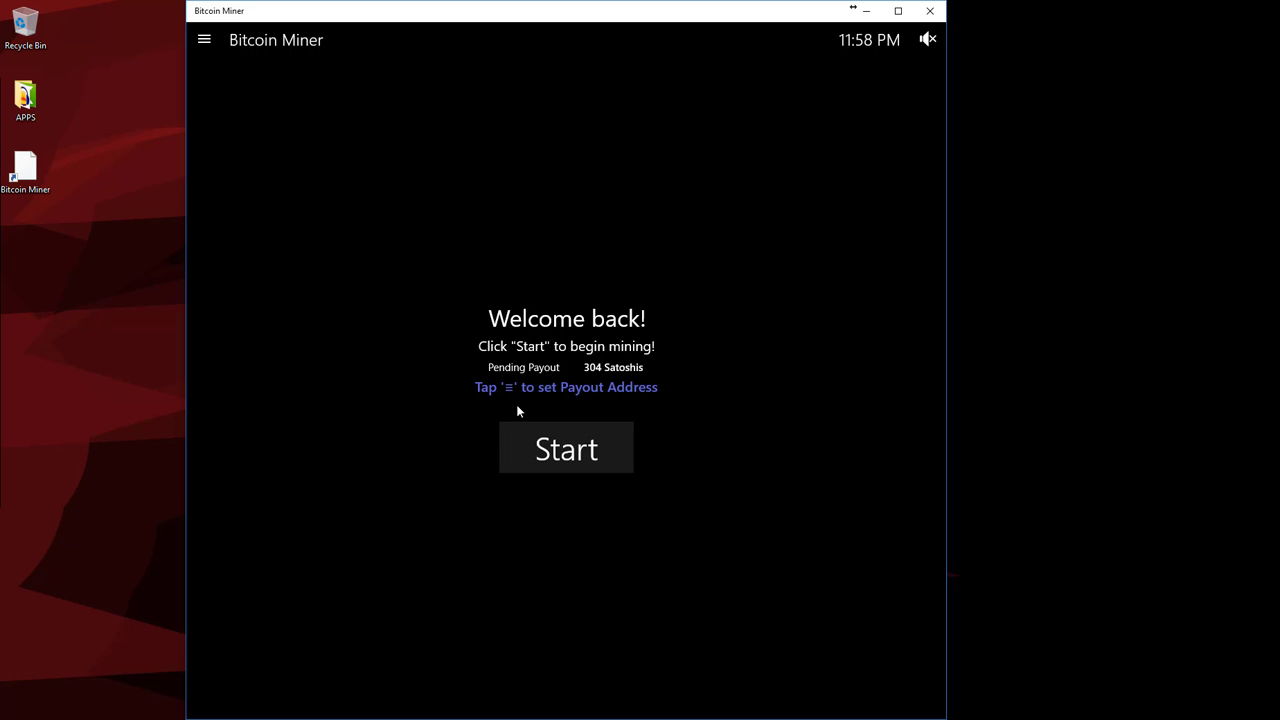
- Go to the miner's Payout Address page, follow the Get a Bitcoin Wallet link and open the Blockchain.info wallet site
click(570, 397)
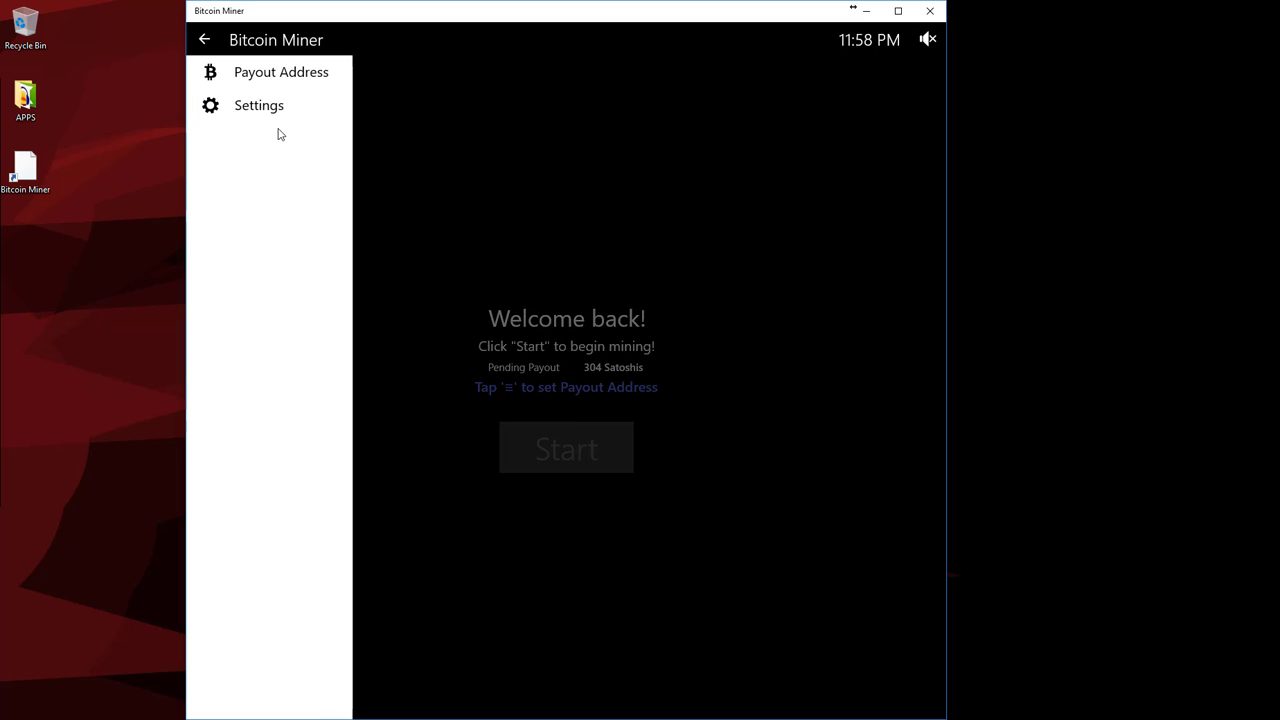
click(218, 75)
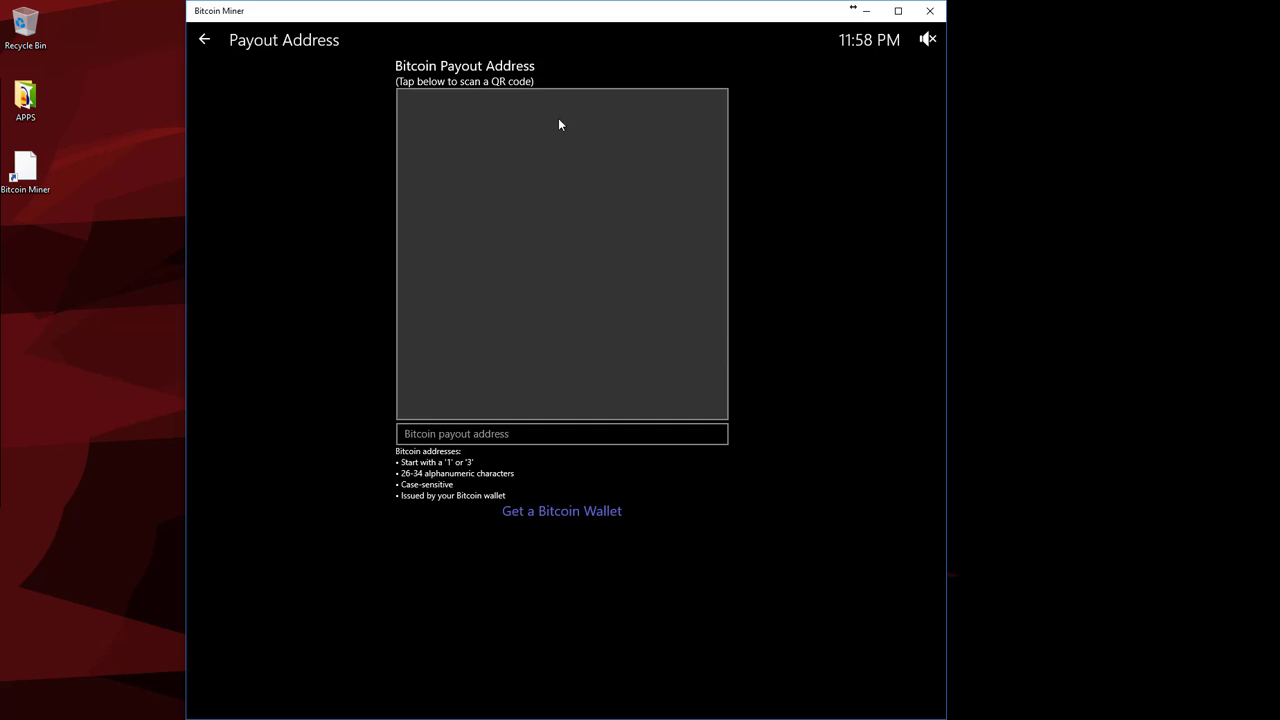
click(607, 516)
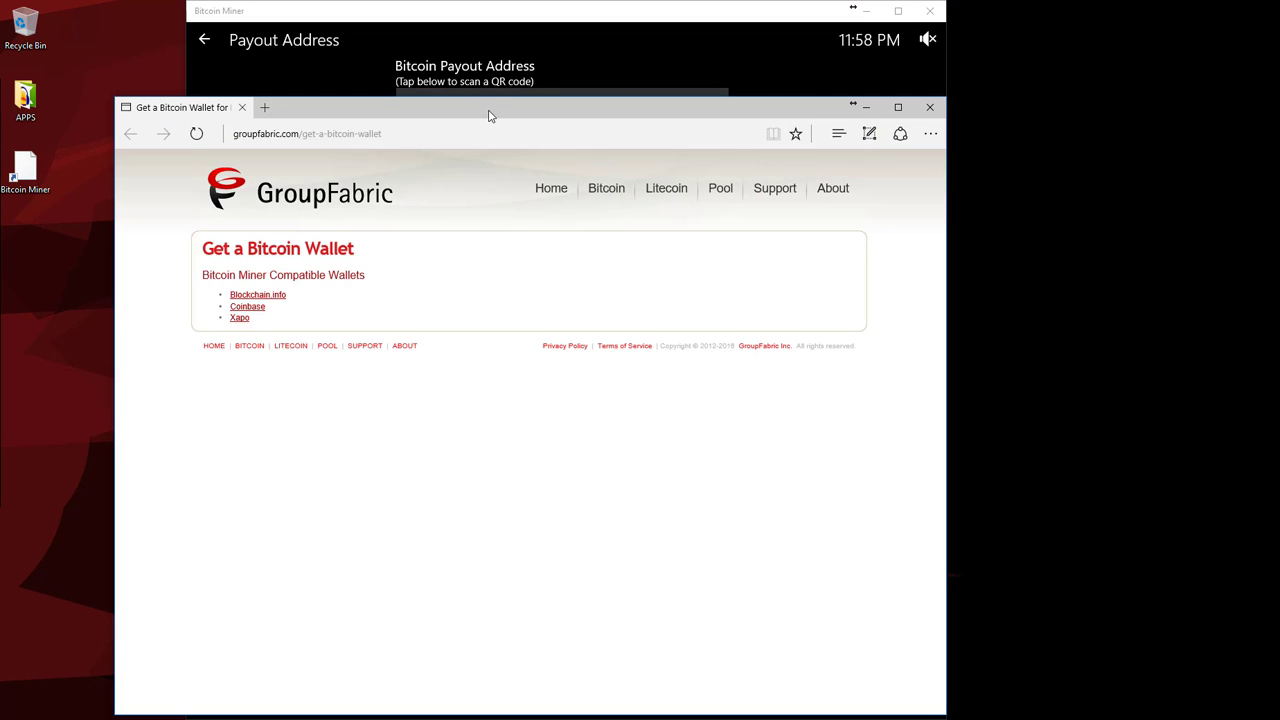
drag(494, 114, 527, 50)
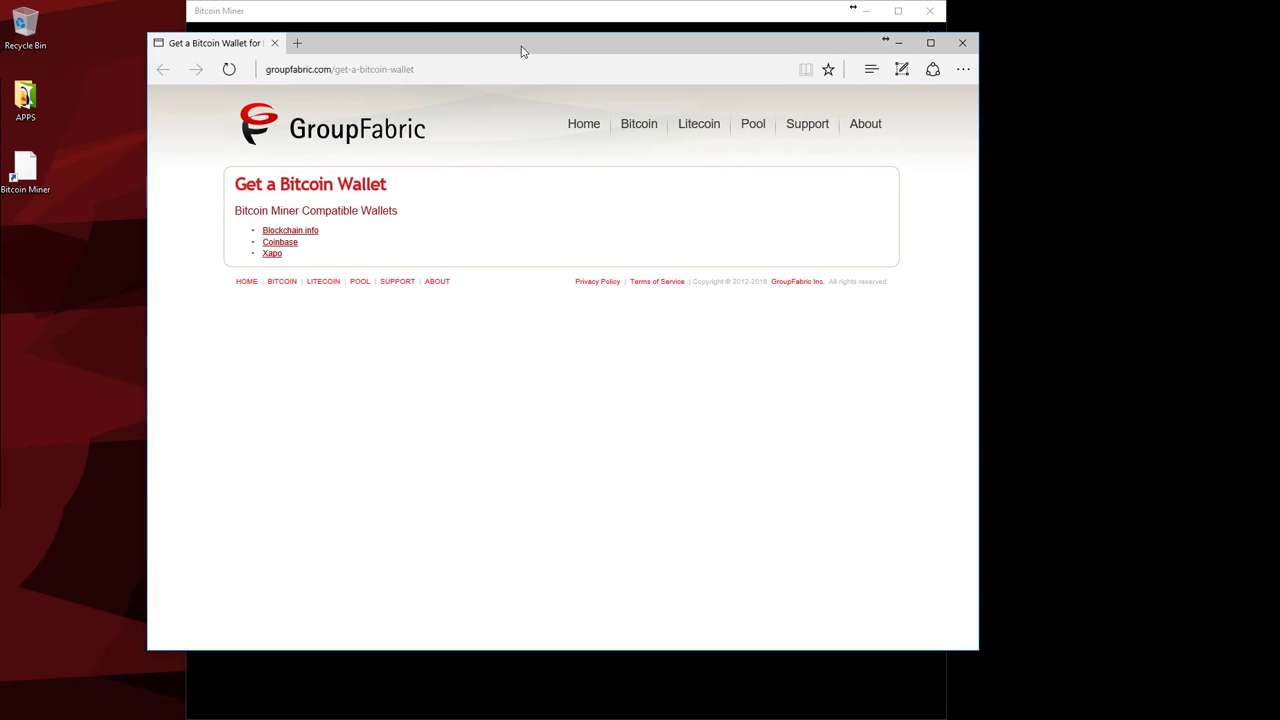
click(306, 231)
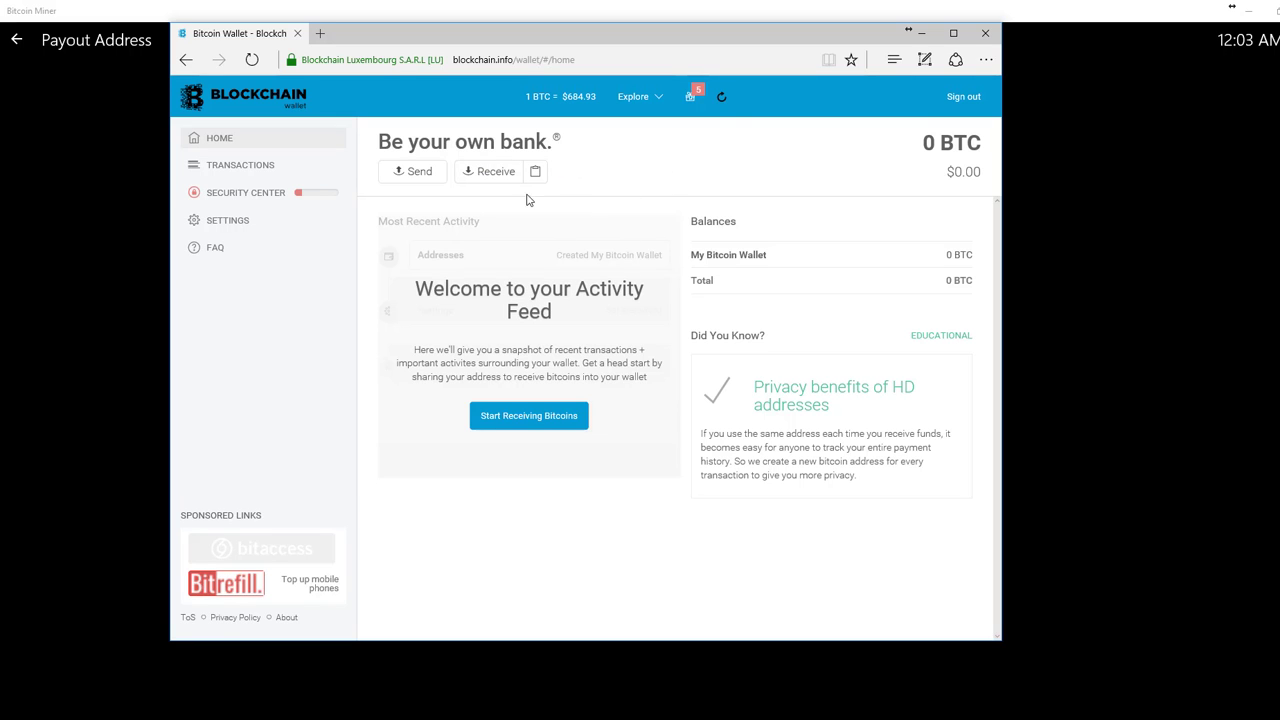
- Copy the receiving address from the Blockchain wallet and paste it as the payout address in Bitcoin Miner
click(921, 33)
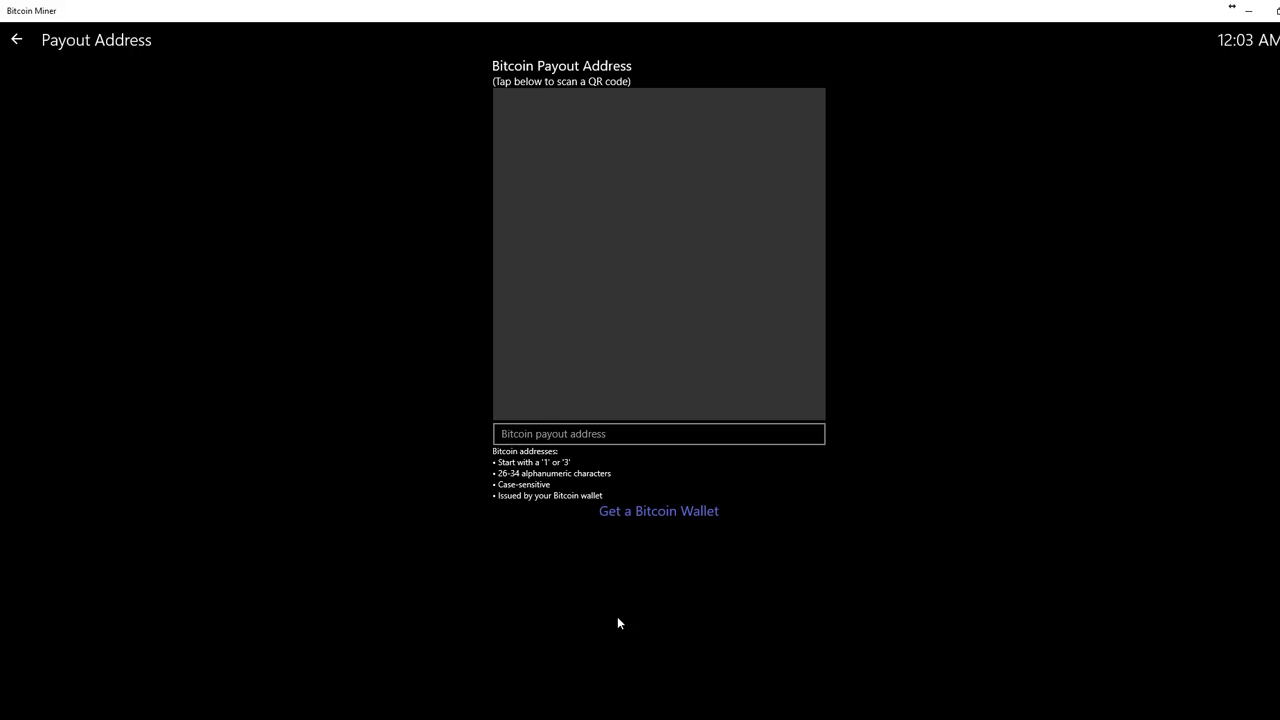
click(584, 438)
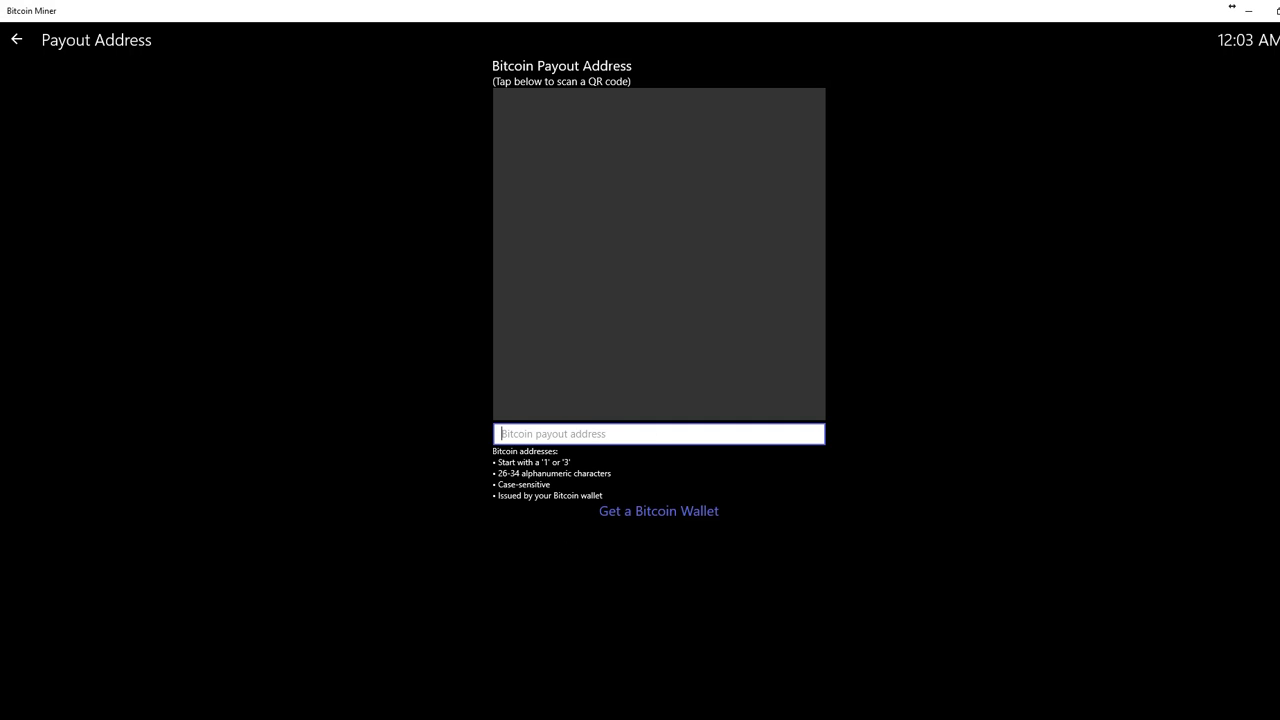
key(alt+Tab)
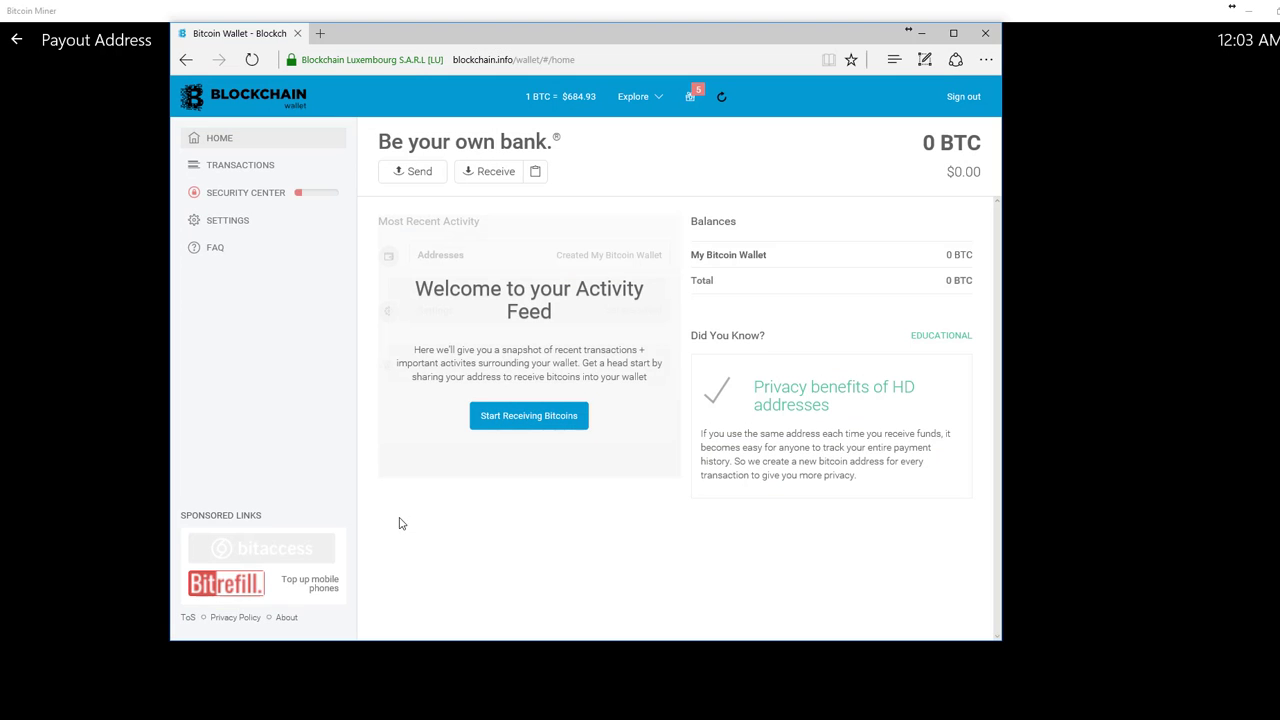
right_click(536, 172)
click(532, 169)
click(925, 33)
right_click(552, 436)
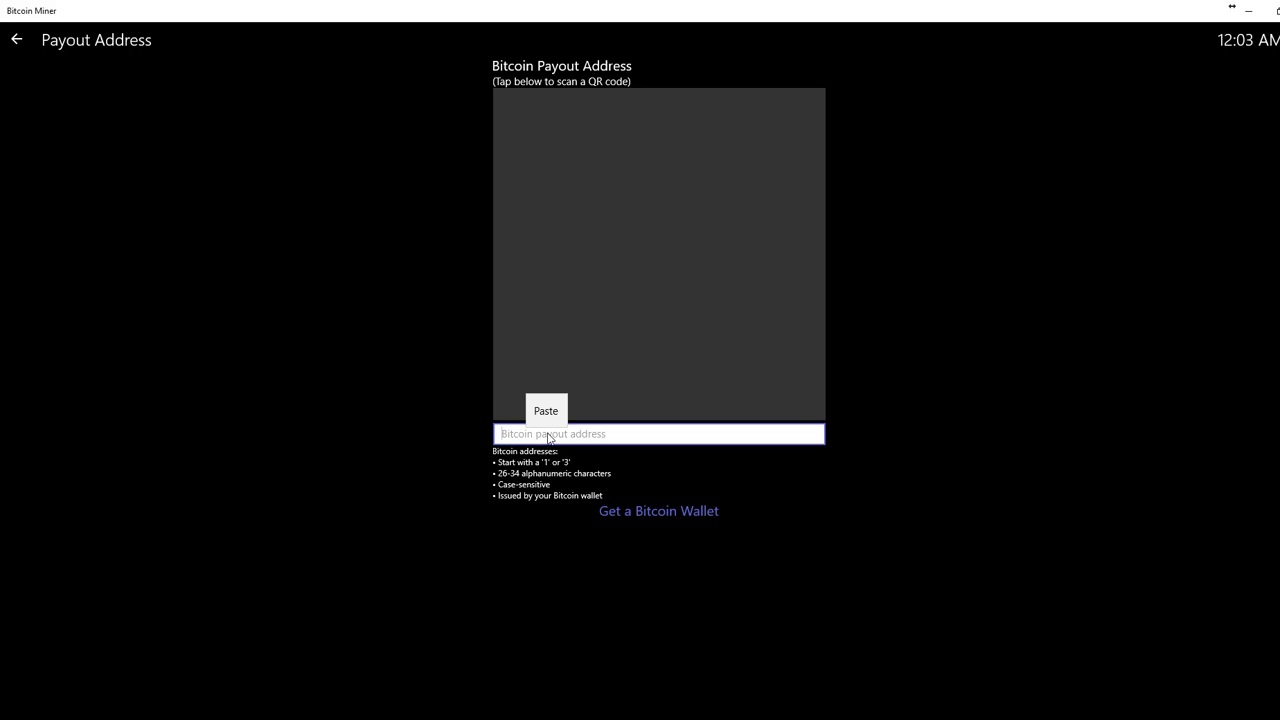
click(558, 413)
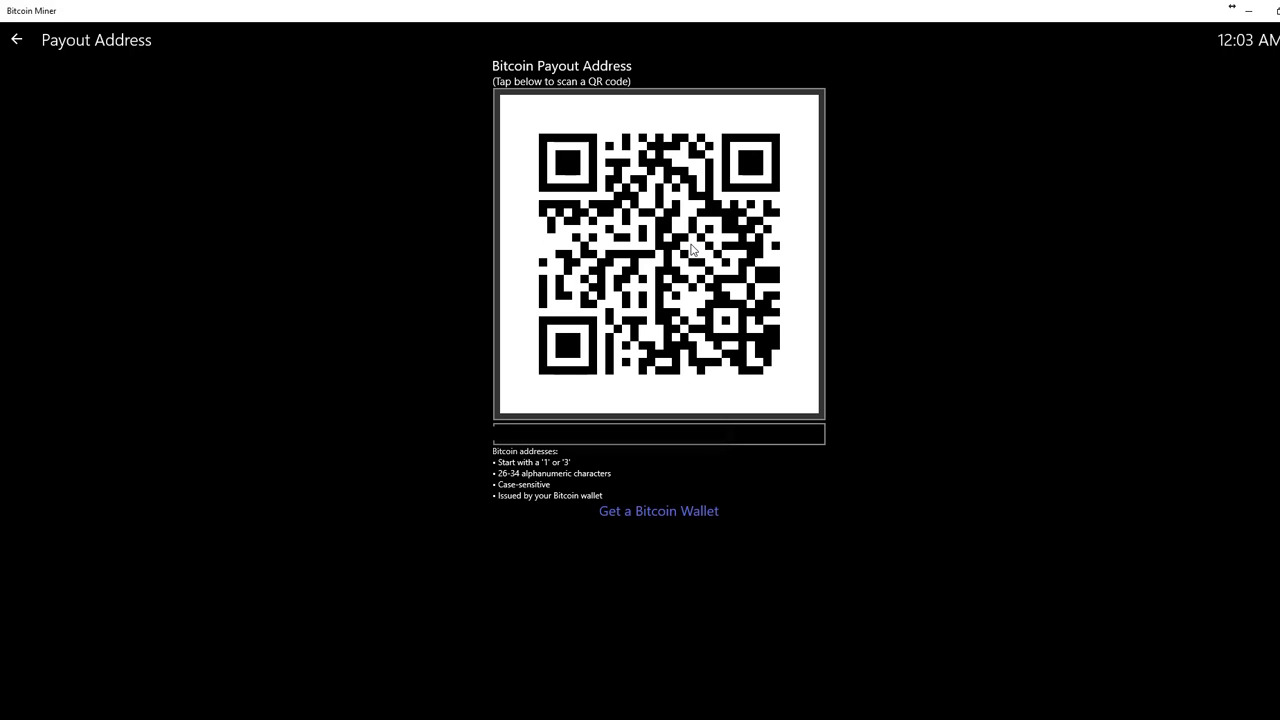
- Return to the miner's main screen and accept the Bitcoin Miner Pool Schedule notice
click(16, 39)
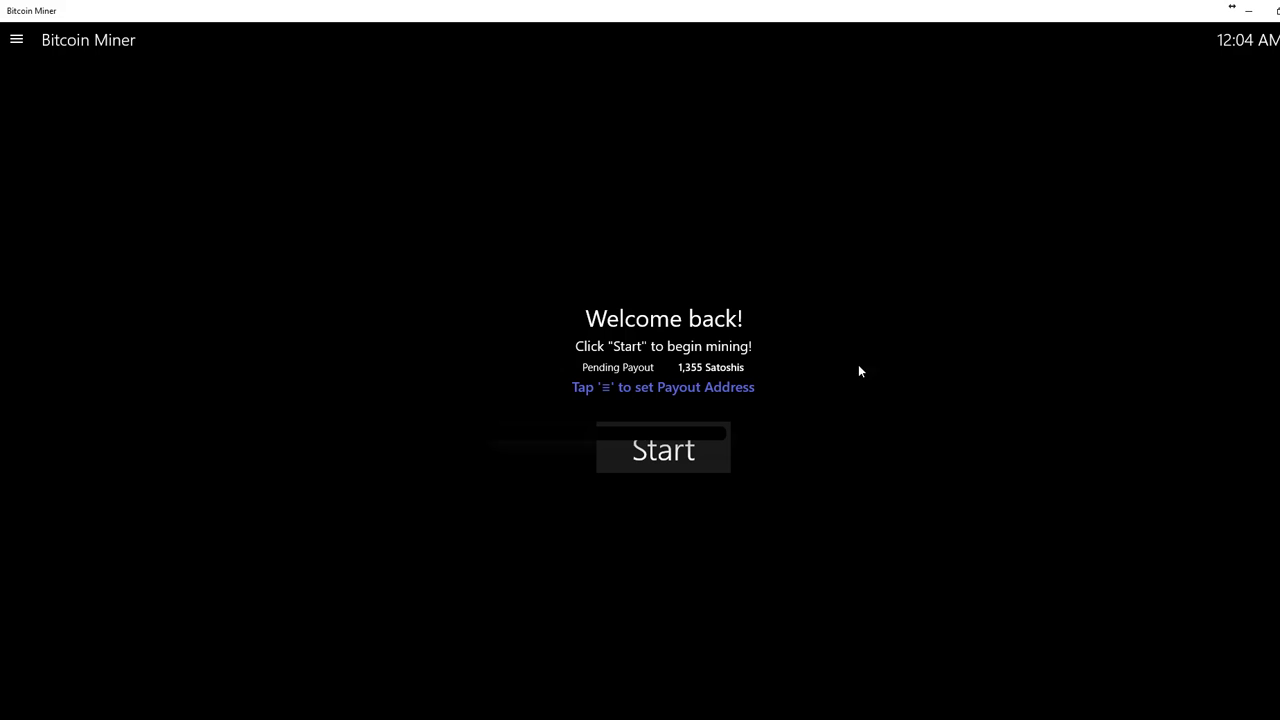
click(597, 380)
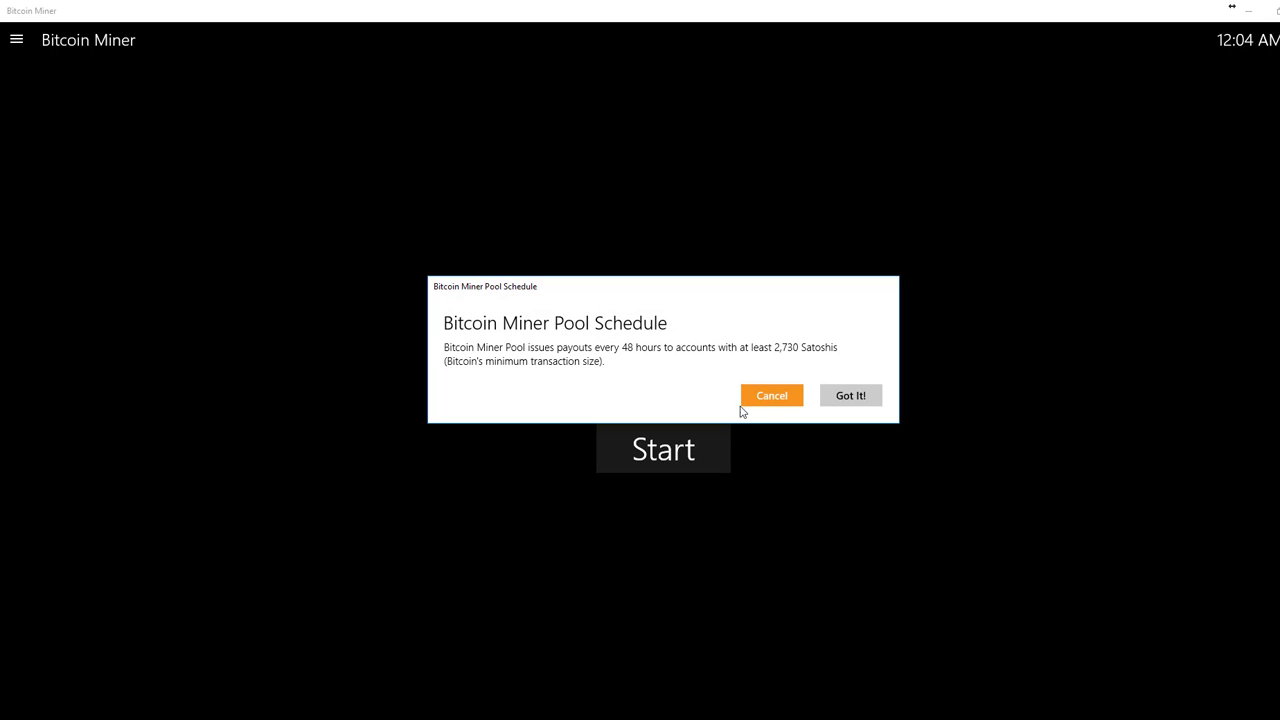
click(853, 400)
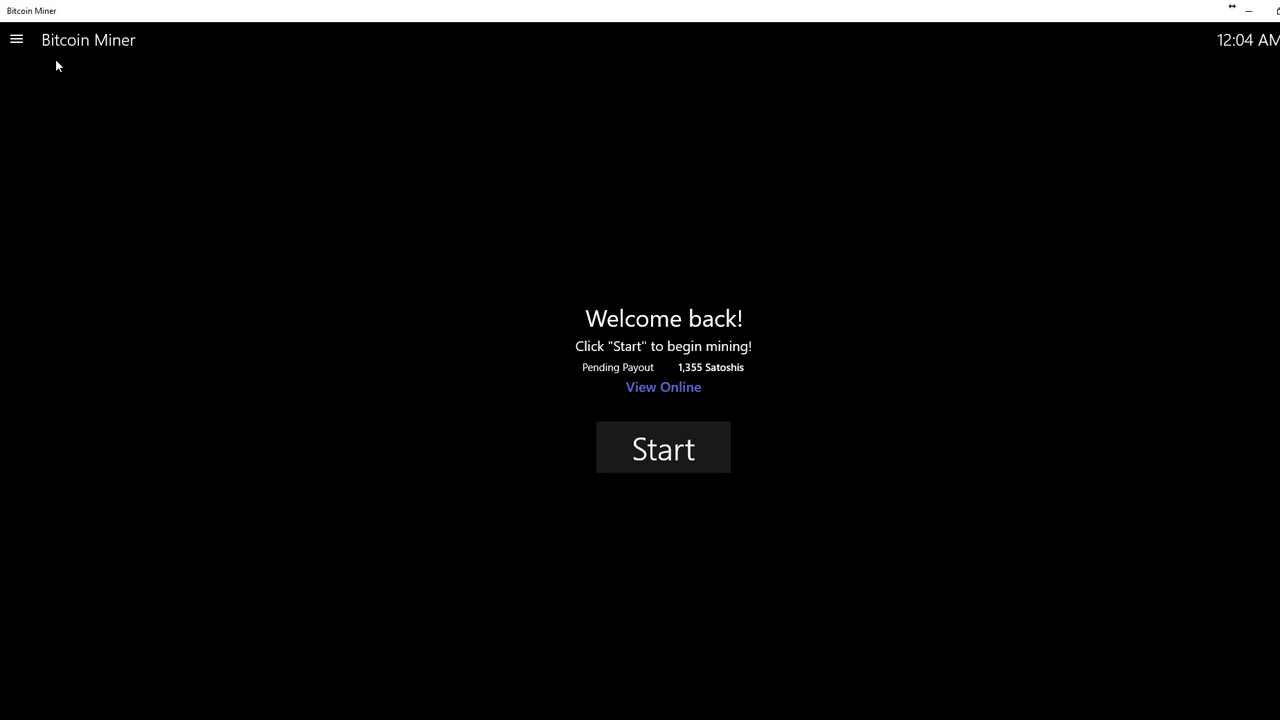
- Open the miner's settings and switch Night Mode off and back on
click(17, 40)
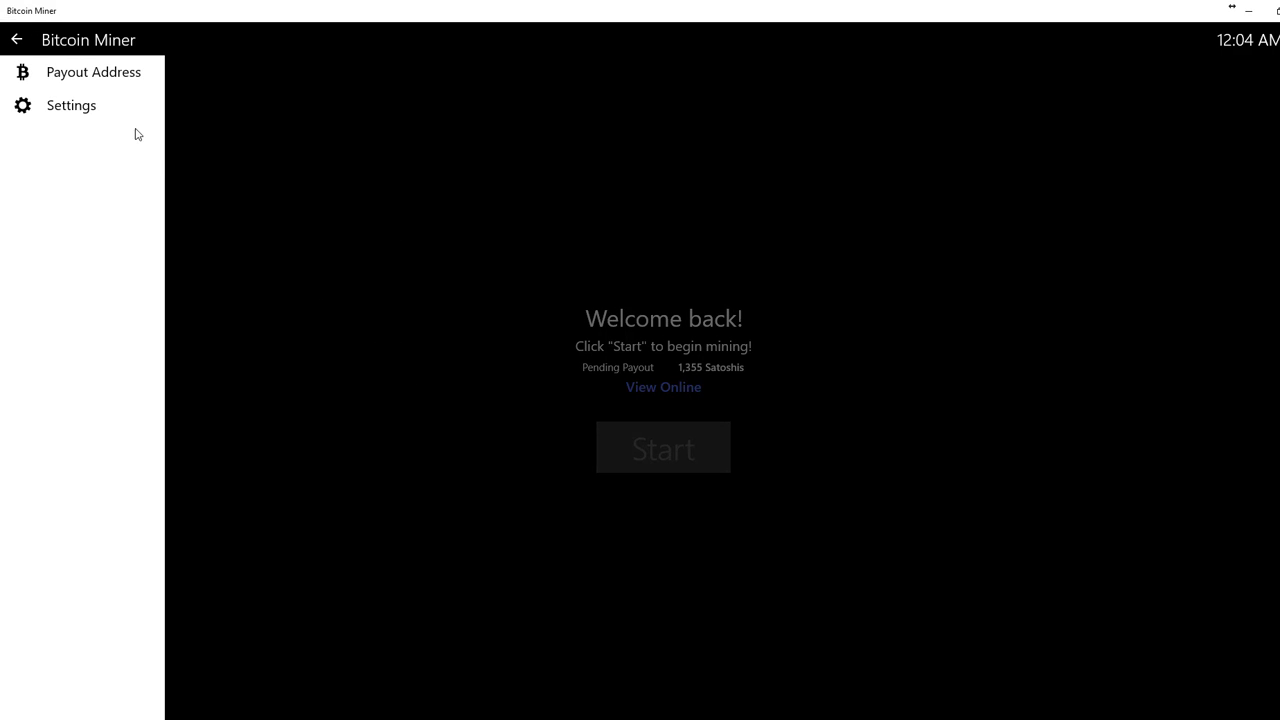
click(66, 105)
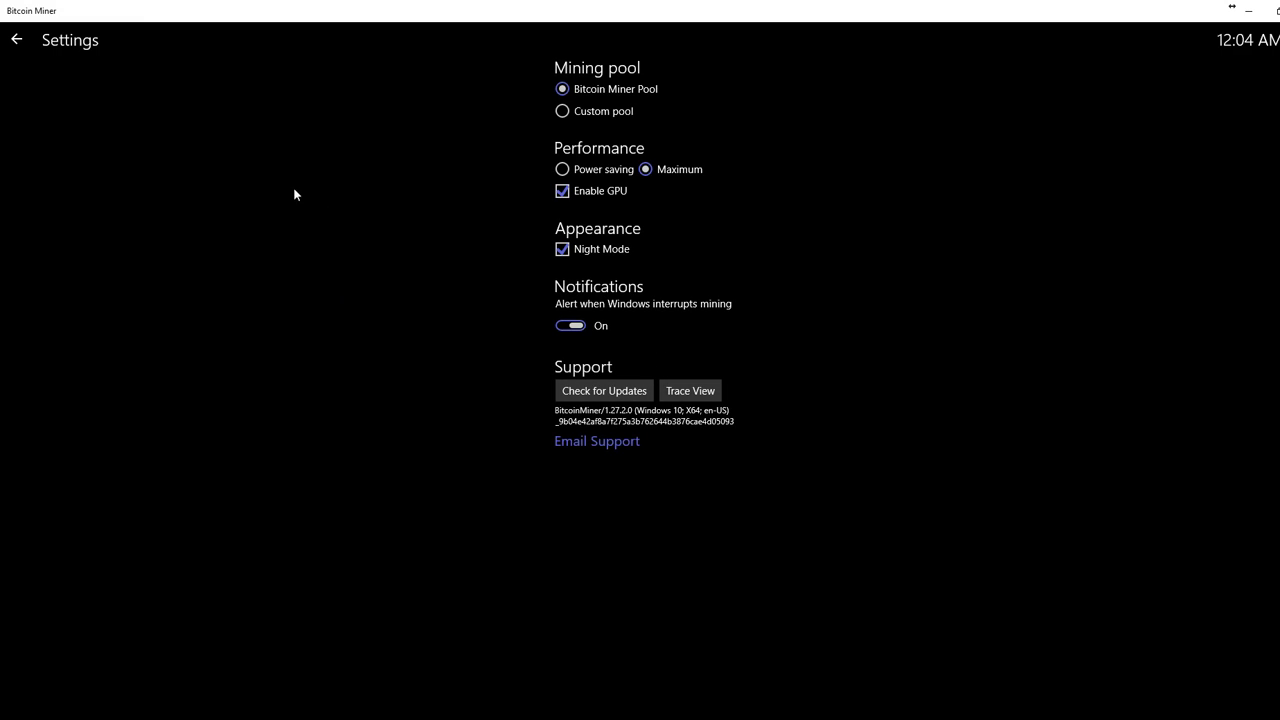
click(561, 112)
click(563, 250)
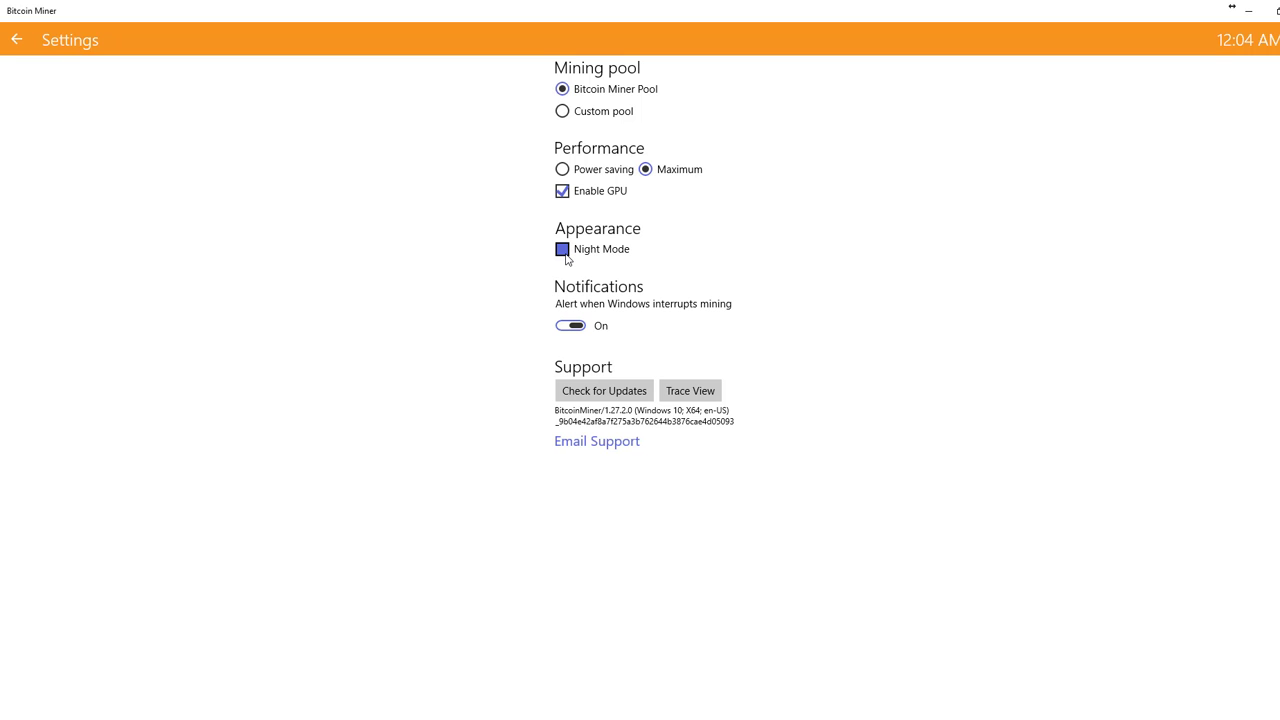
click(563, 251)
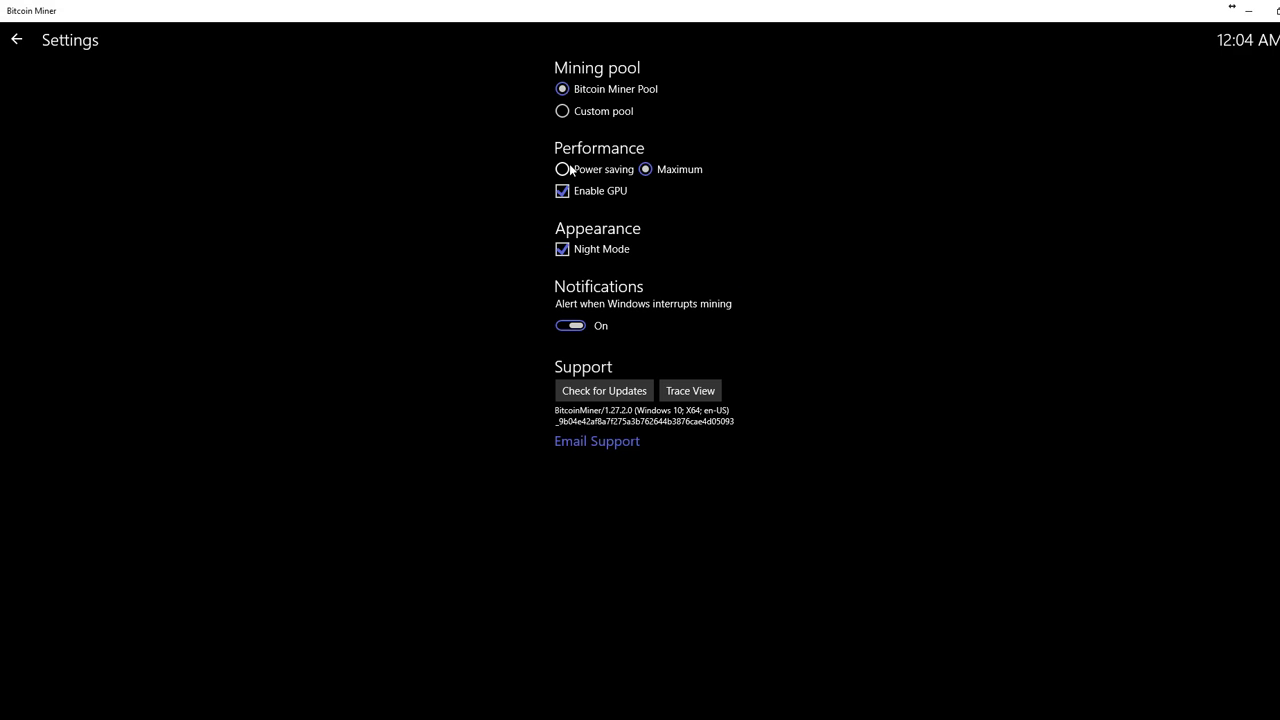
- Return to the miner's main screen and start mining
click(17, 42)
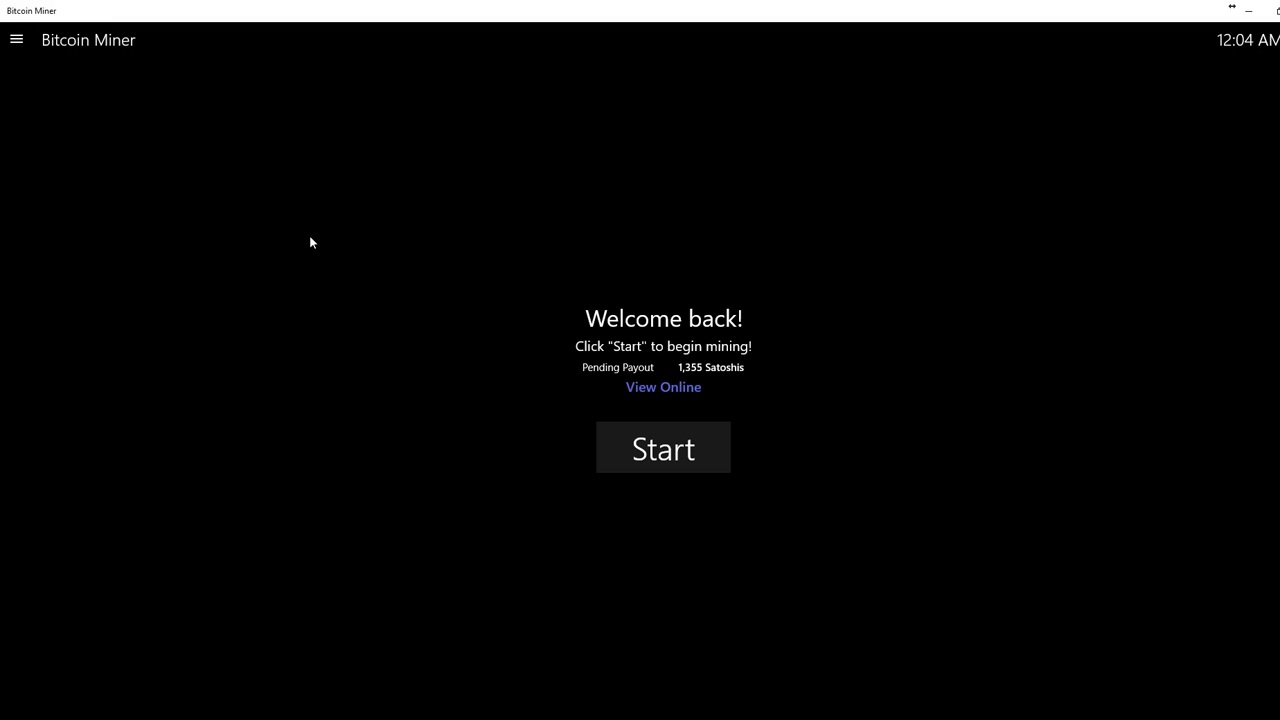
click(623, 443)
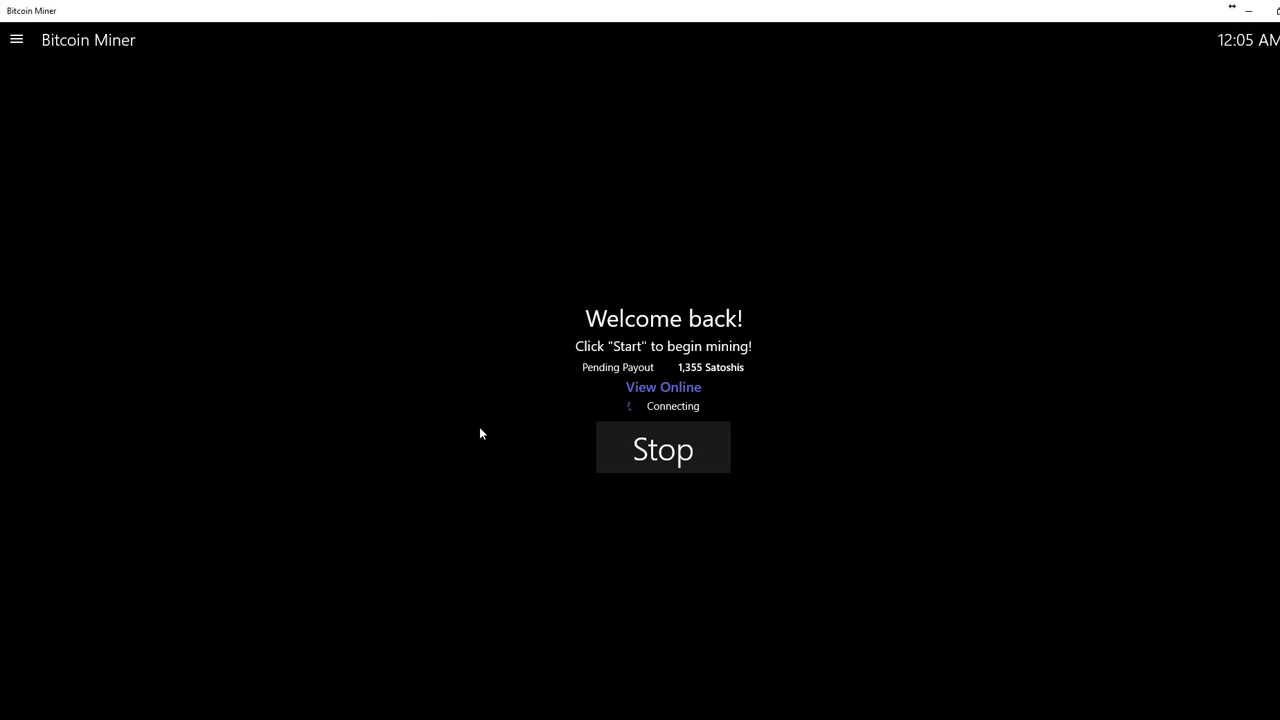